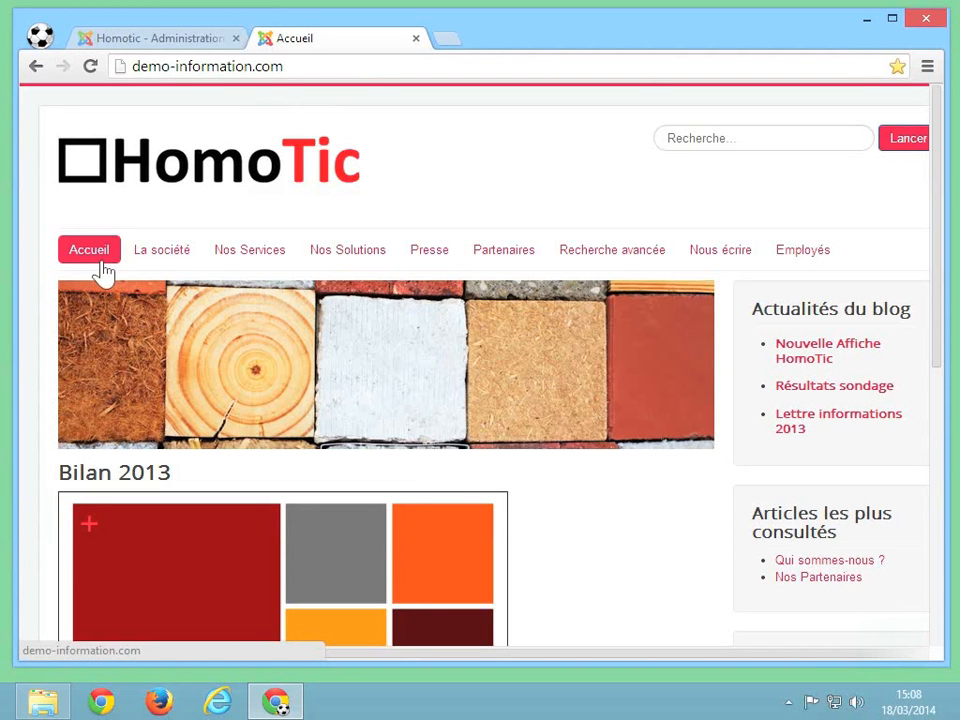
# - View the public site's Partenaires page, then return to its home page through the HomoTic logo
pyautogui.click(152, 157)
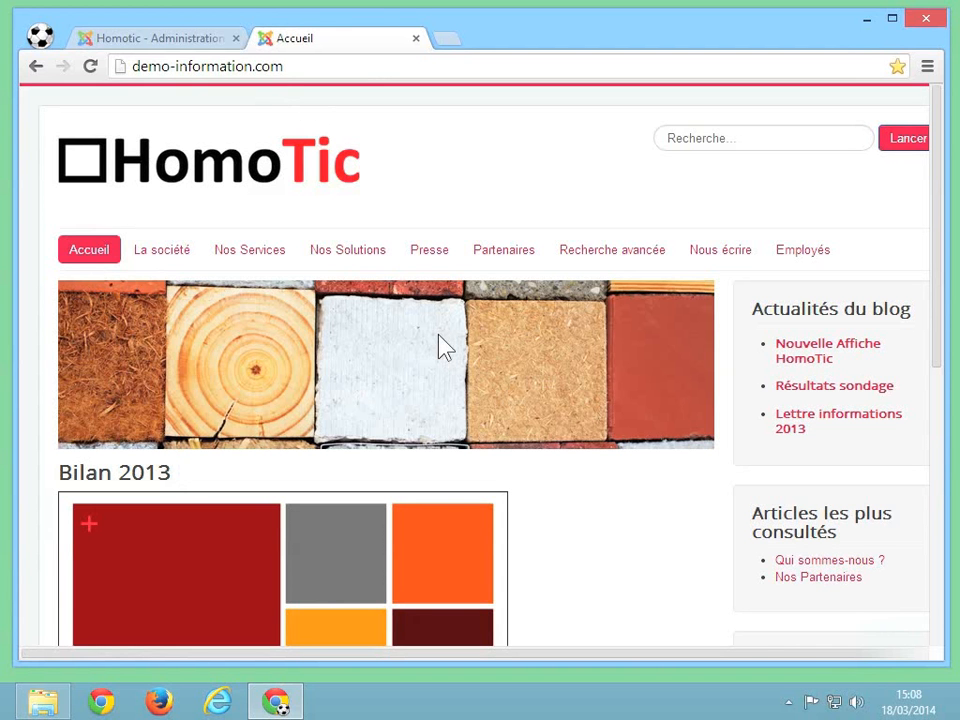
pyautogui.click(505, 252)
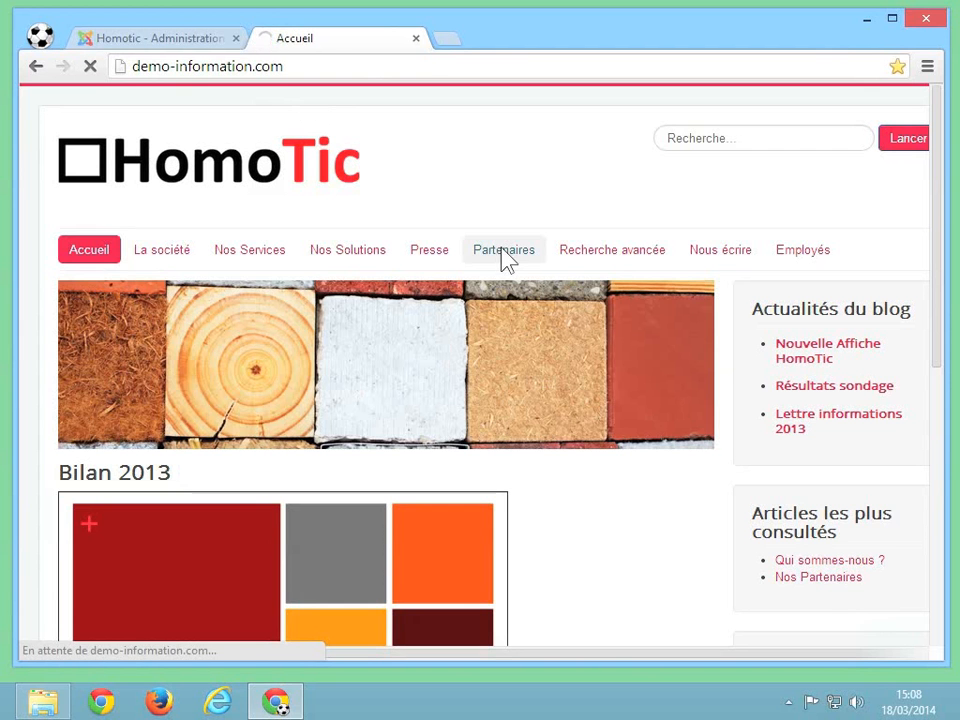
pyautogui.moveTo(507, 258)
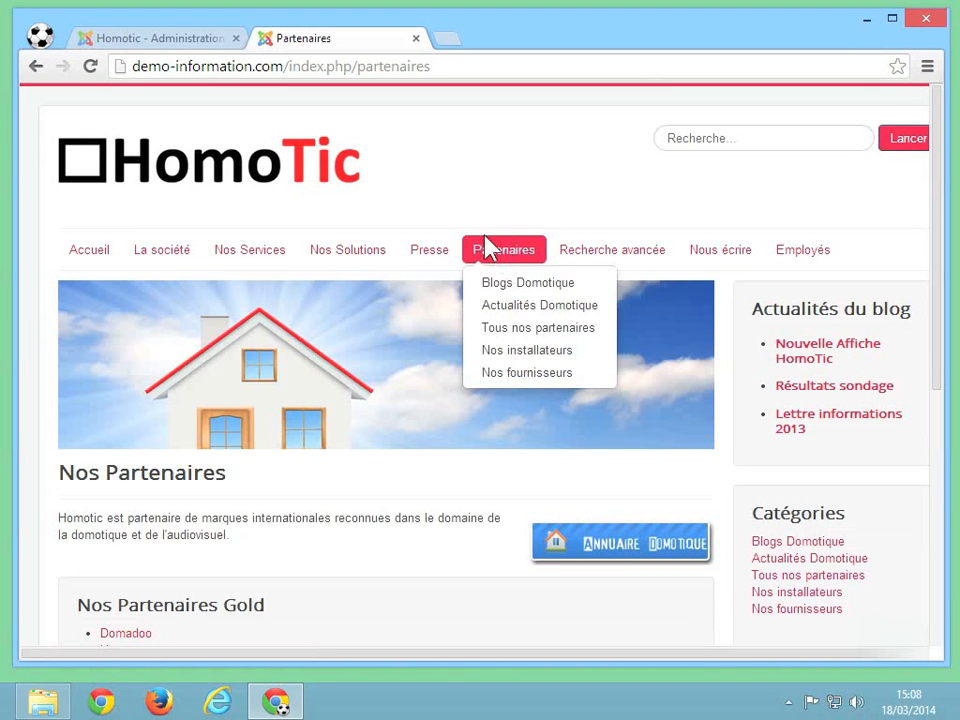
pyautogui.click(285, 165)
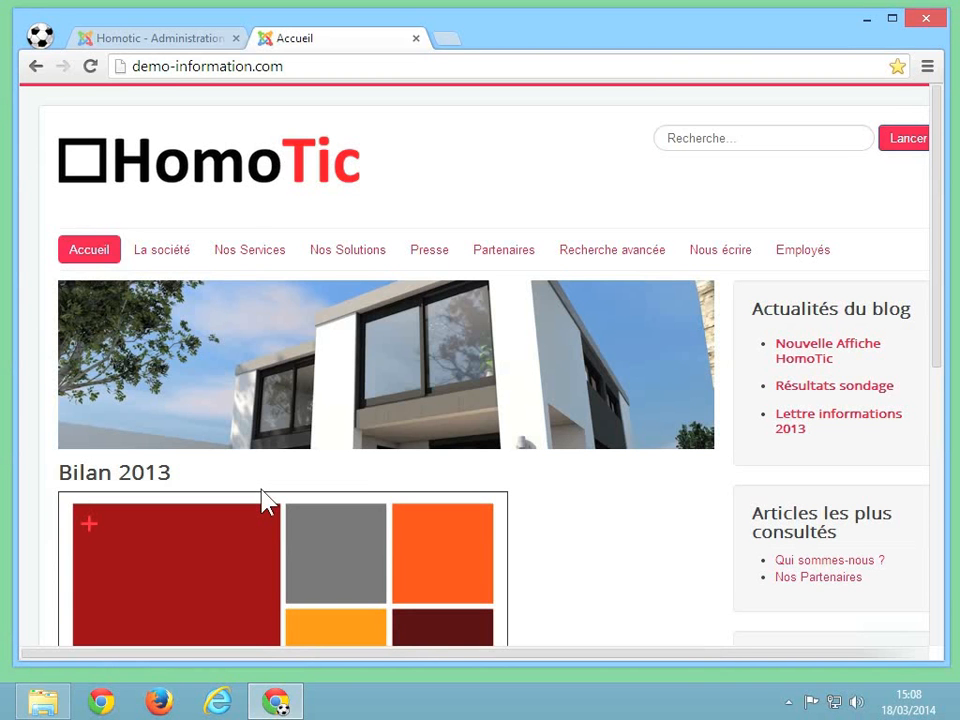
# - In the Joomla administration, set the La société item of Menu Haut as the site's default home page
pyautogui.click(209, 52)
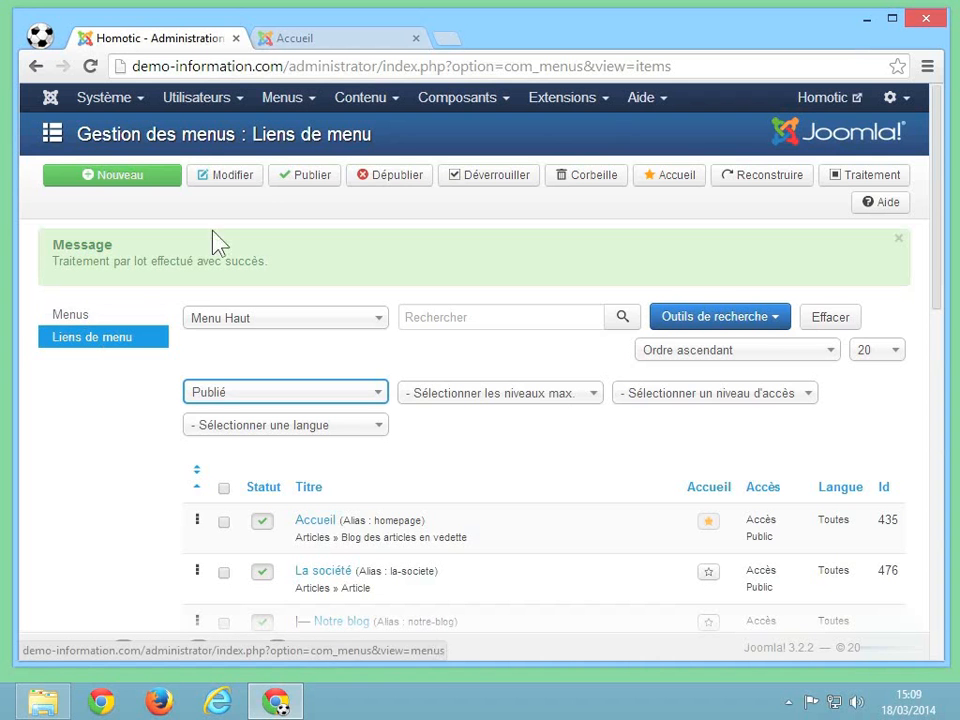
pyautogui.click(290, 98)
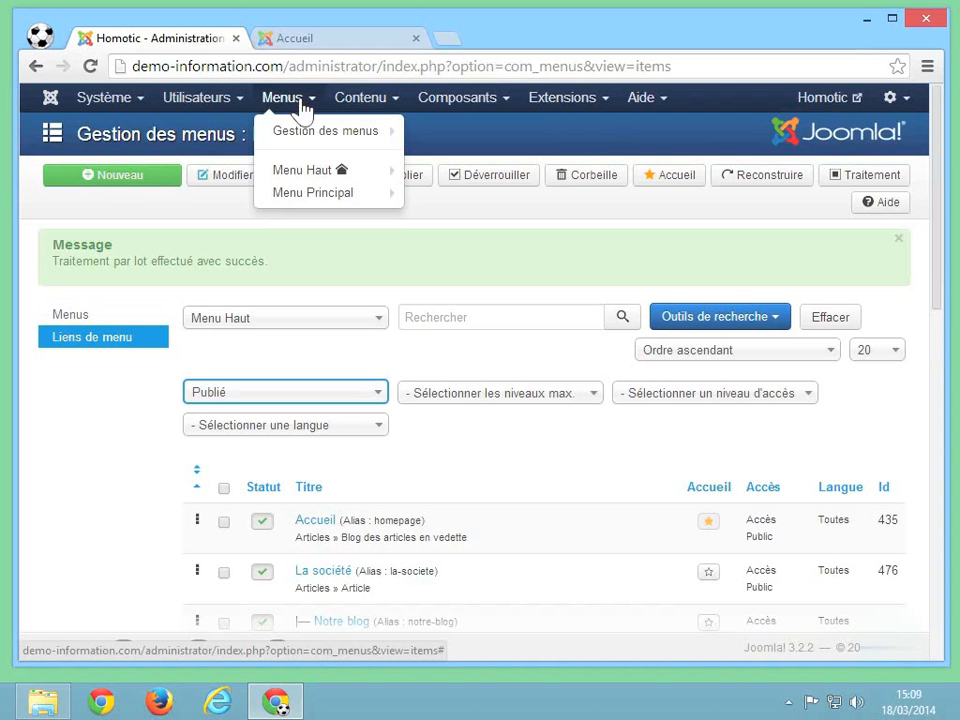
pyautogui.moveTo(315, 180)
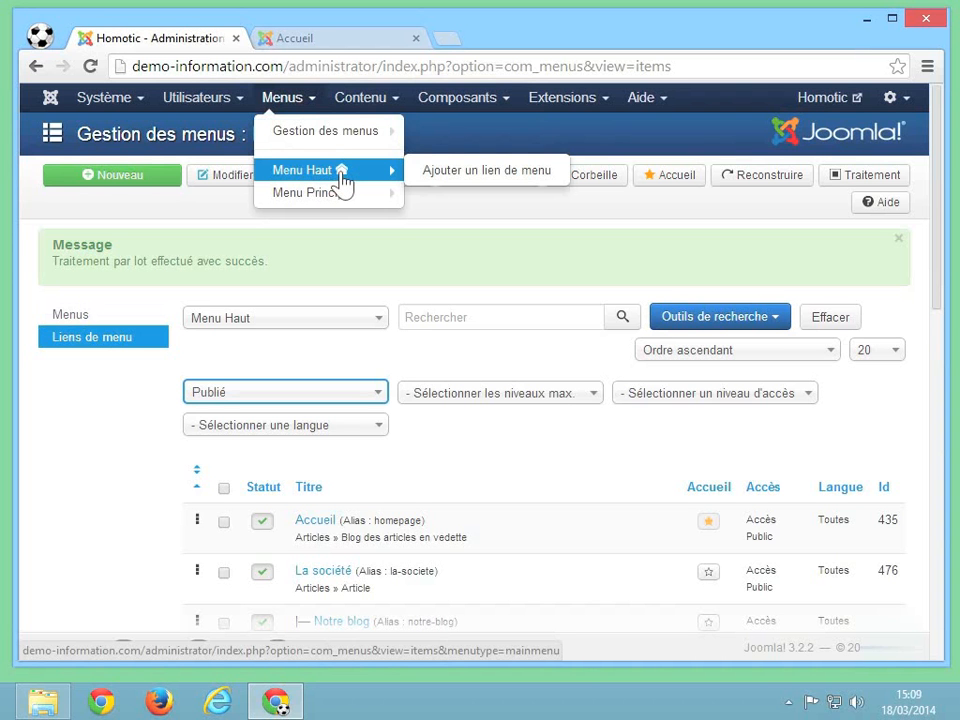
pyautogui.click(342, 175)
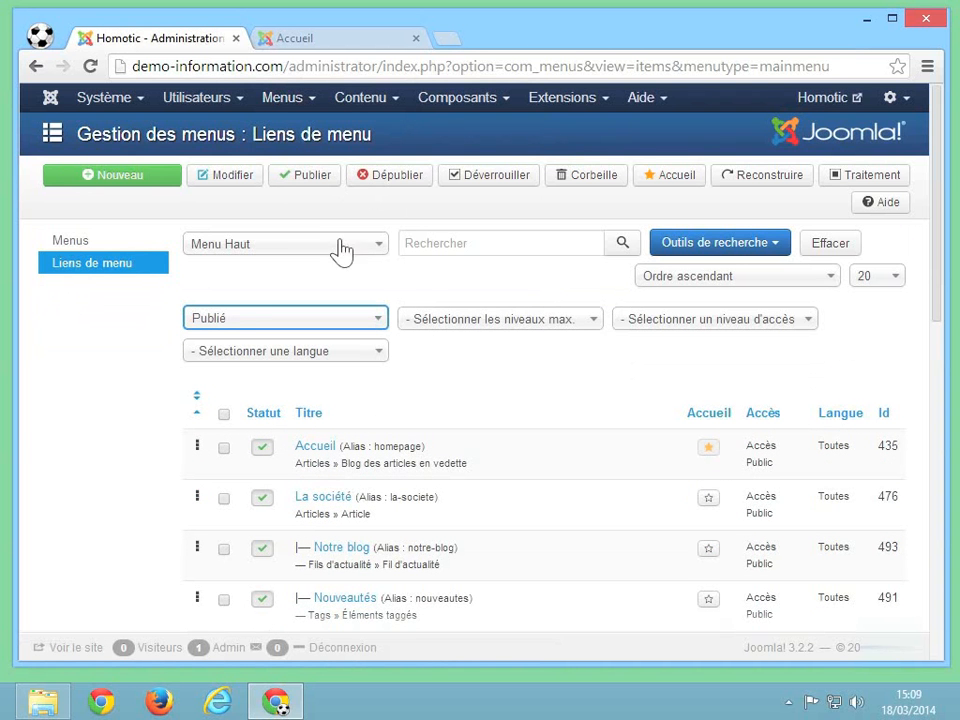
pyautogui.scroll(-2, 495, 349)
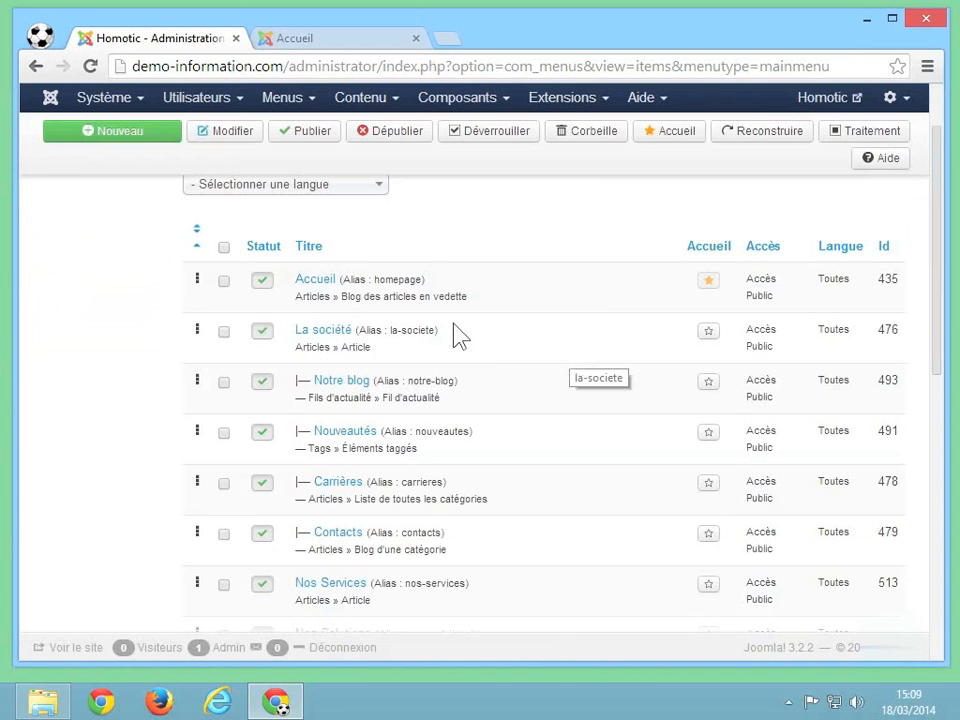
pyautogui.click(712, 338)
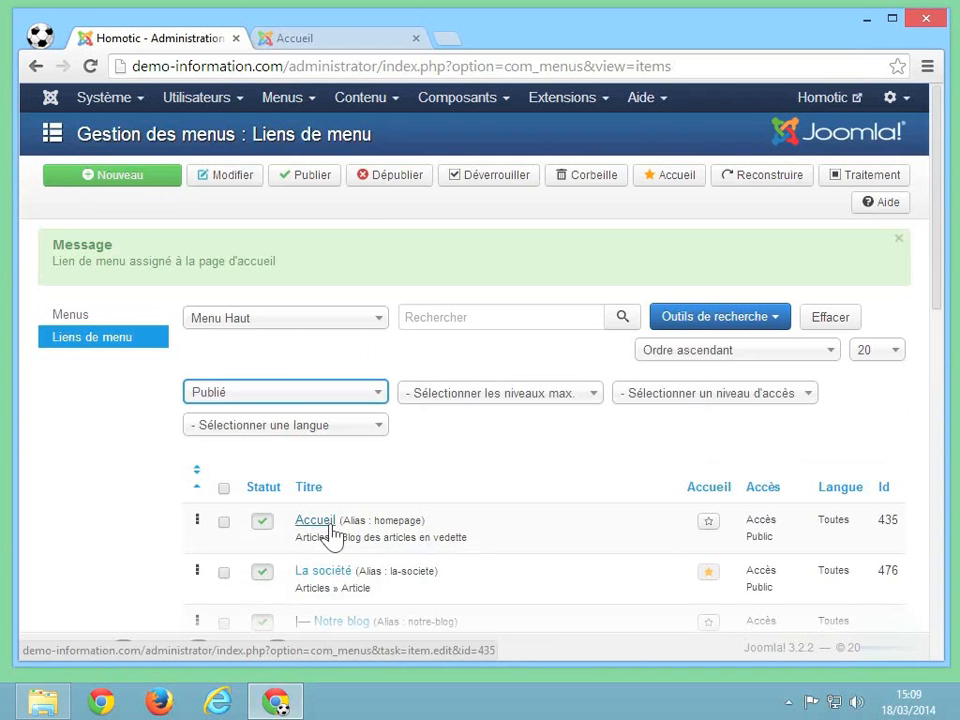
# - Check on the public site which page the HomoTic logo leads to, and view the Accueil page
pyautogui.click(347, 38)
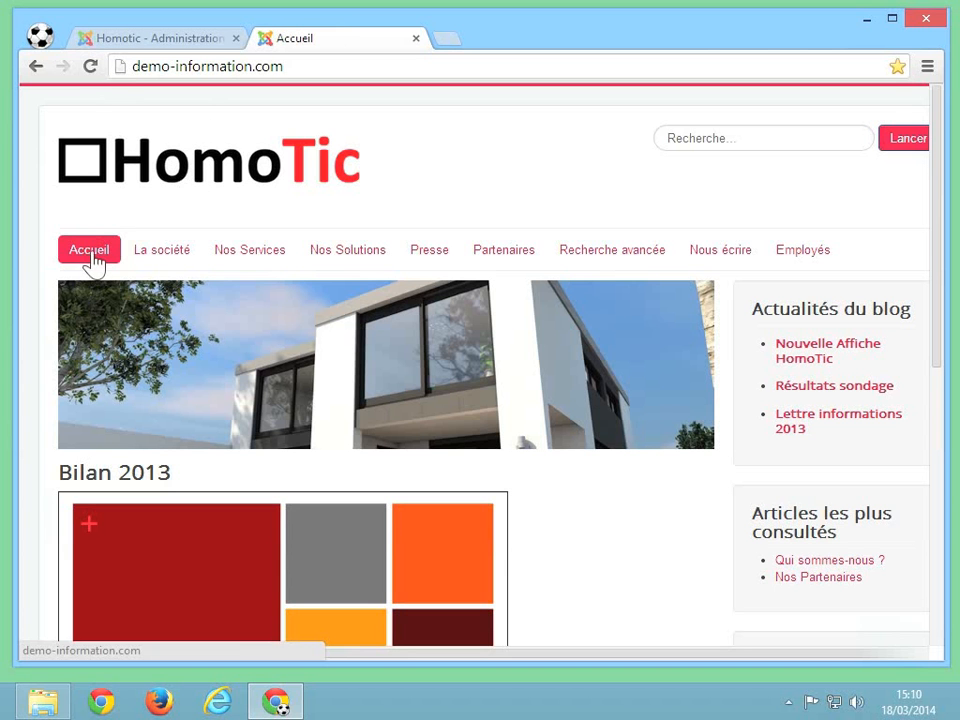
pyautogui.click(186, 145)
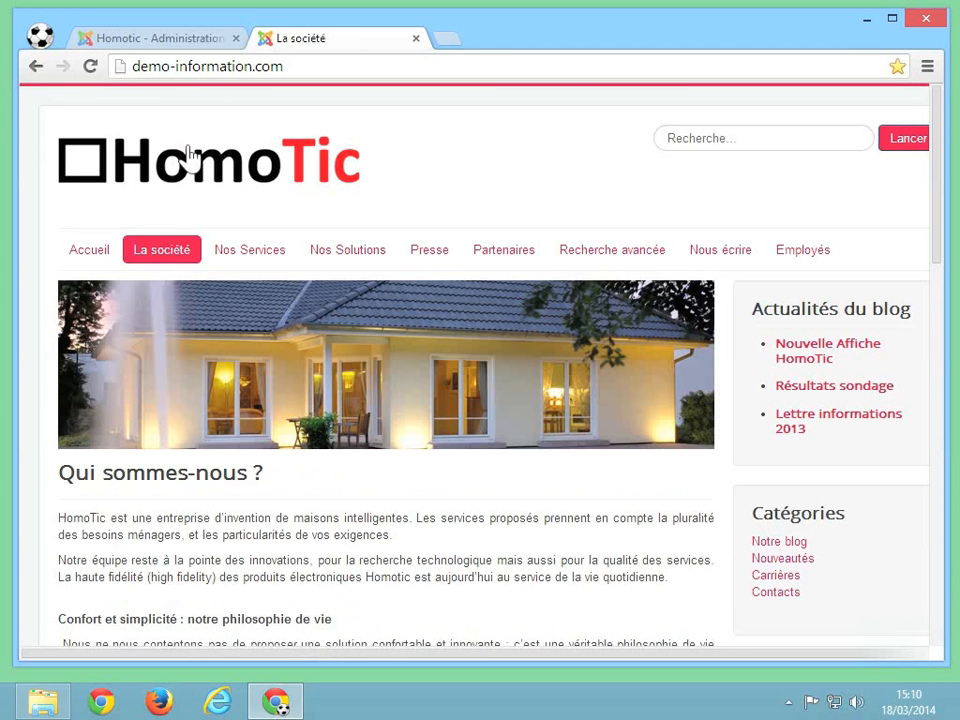
pyautogui.moveTo(178, 258)
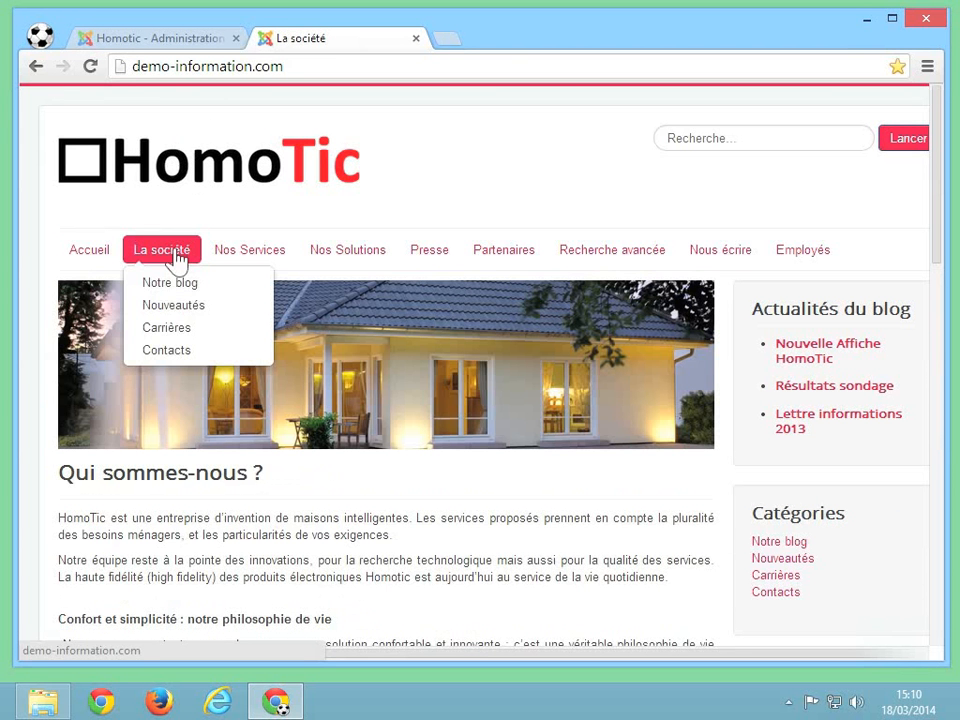
pyautogui.click(108, 256)
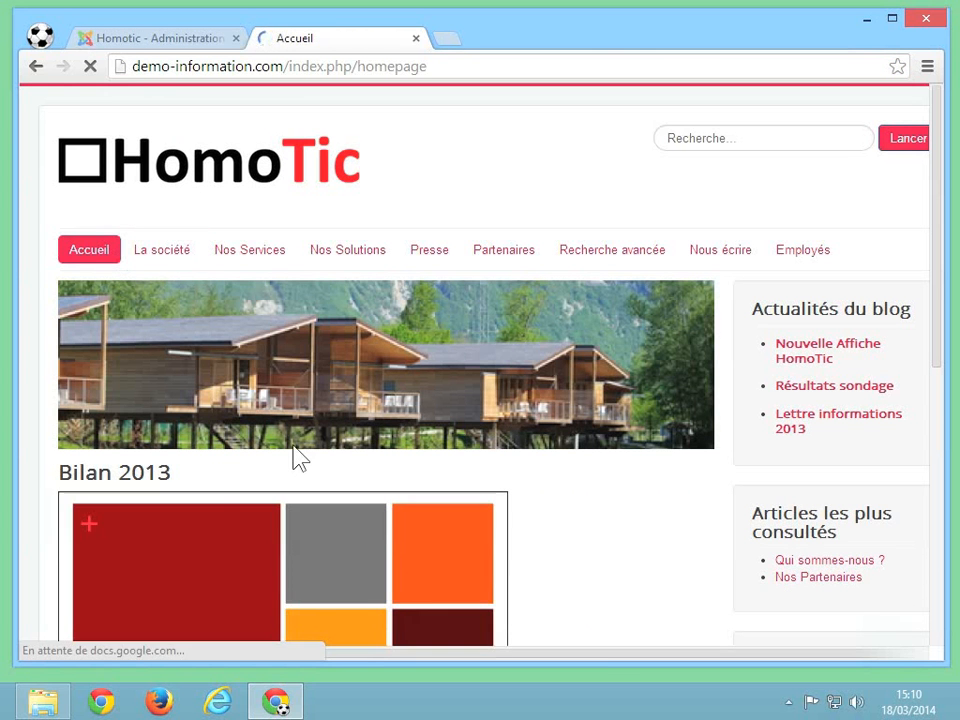
# - Return to the Joomla administration and unpublish the Accueil item of Menu Haut
pyautogui.click(181, 42)
pyautogui.scroll(-3, 330, 420)
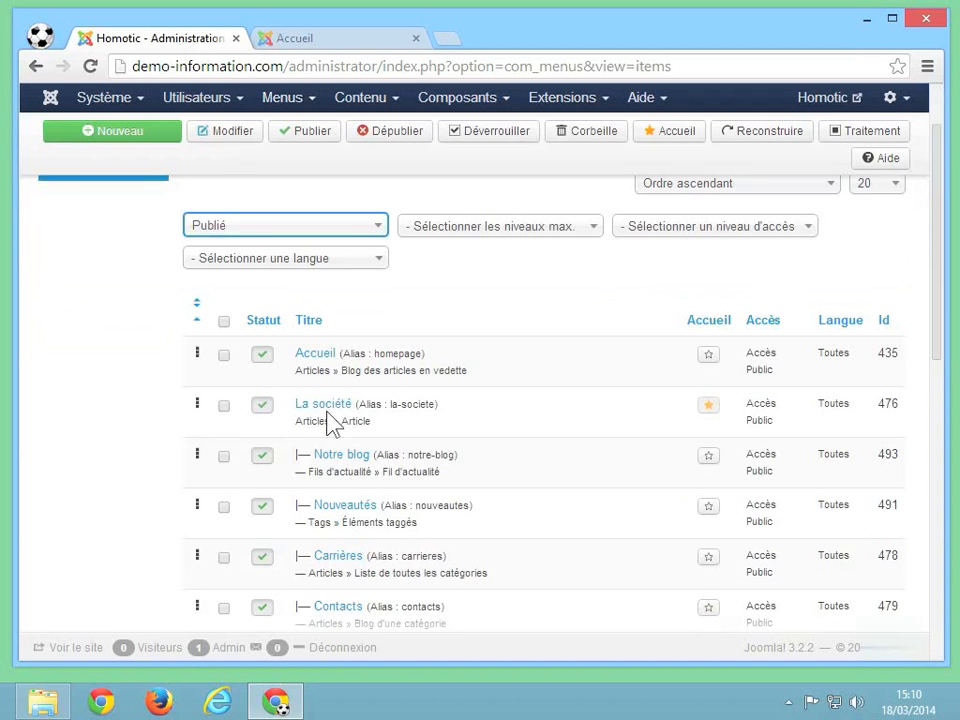
pyautogui.click(263, 357)
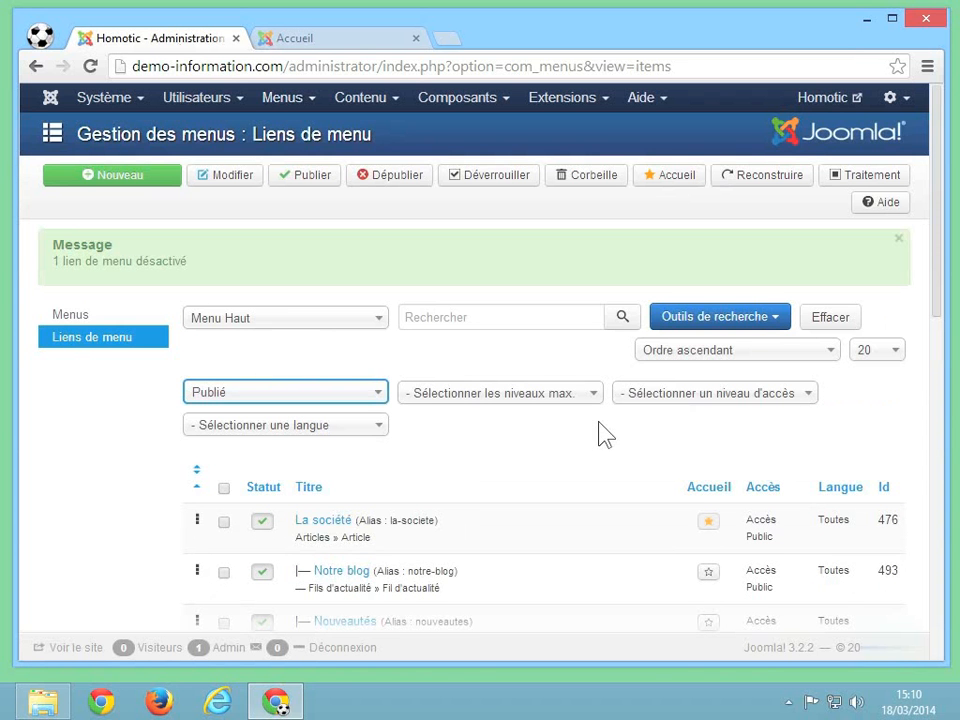
# - Review the published Menu Haut items and filter the list by the status Non publié
pyautogui.scroll(-2, 600, 435)
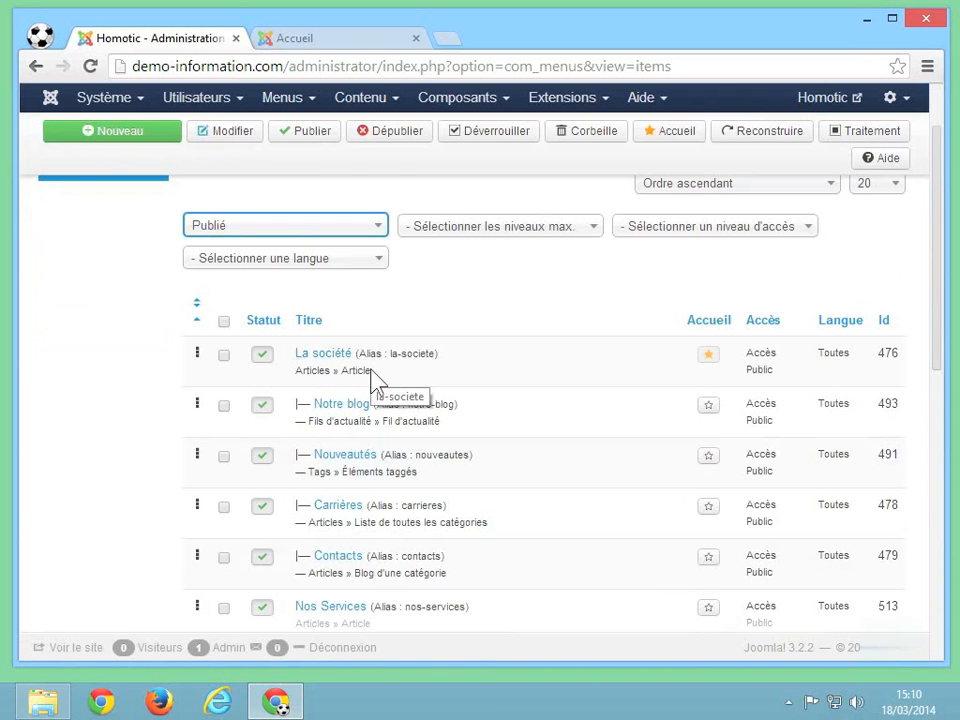
pyautogui.scroll(2, 386, 317)
pyautogui.click(312, 418)
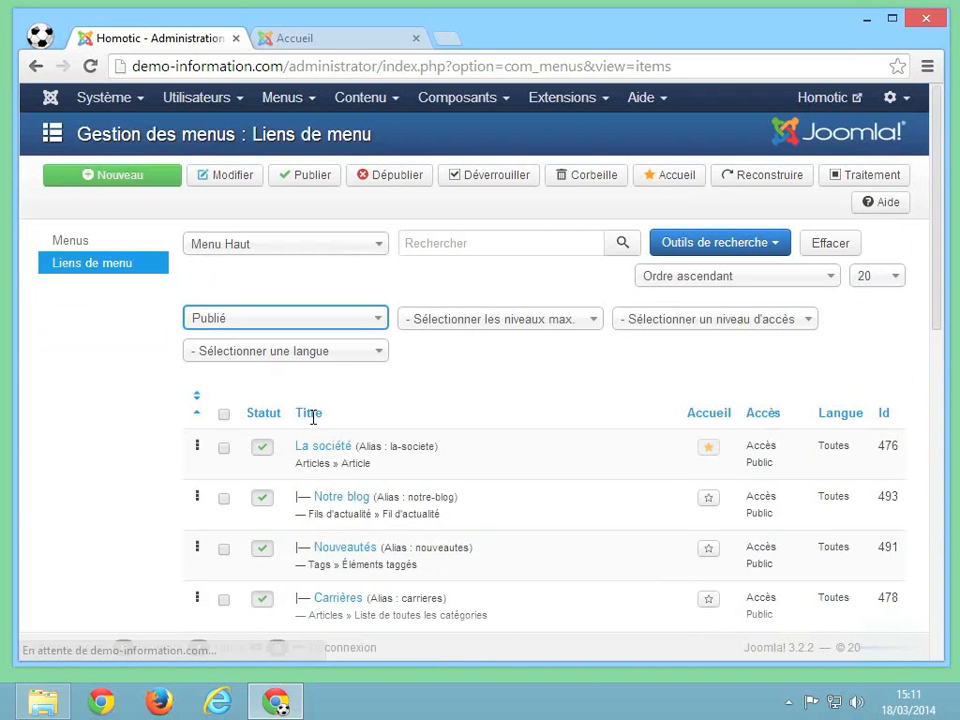
pyautogui.click(321, 322)
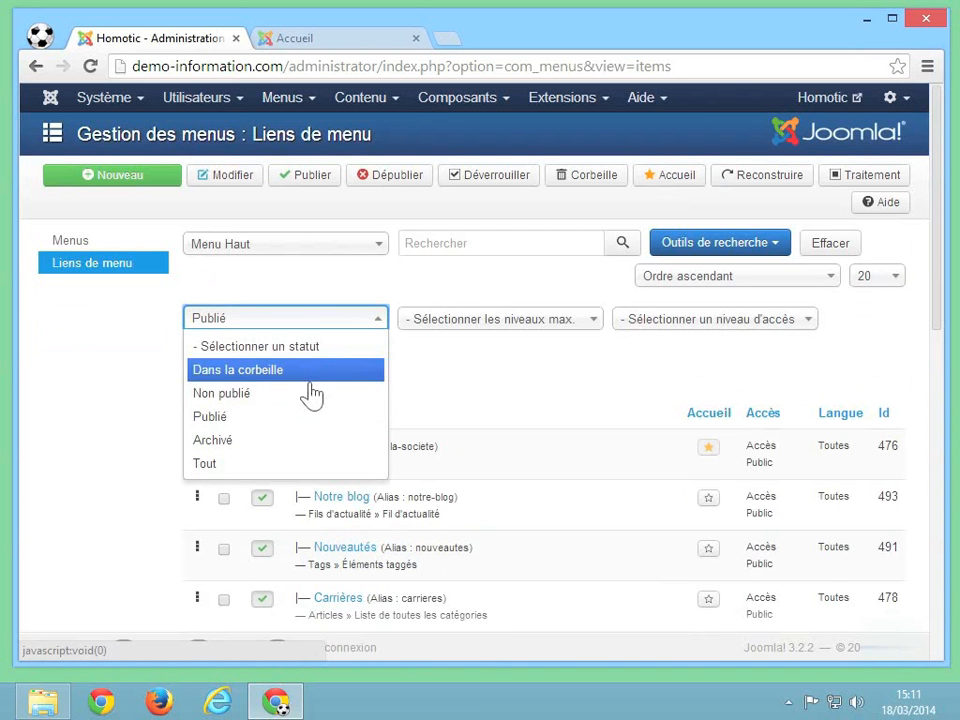
pyautogui.click(245, 396)
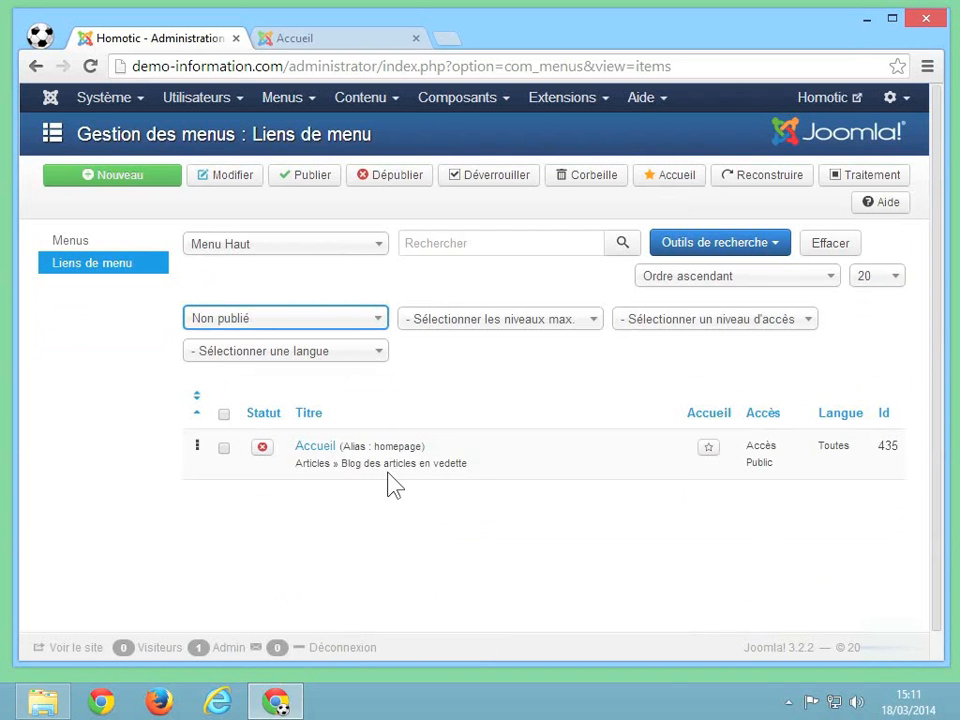
# - Examine the Accueil item's settings and the available Articles link types, then close the item without changing it
pyautogui.click(335, 465)
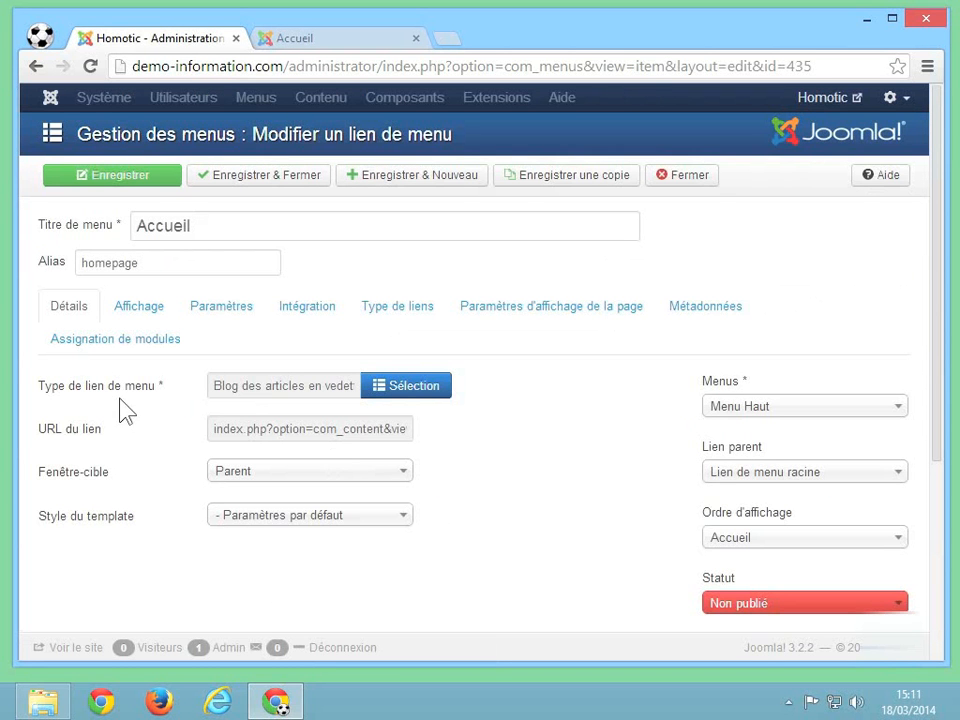
pyautogui.click(428, 393)
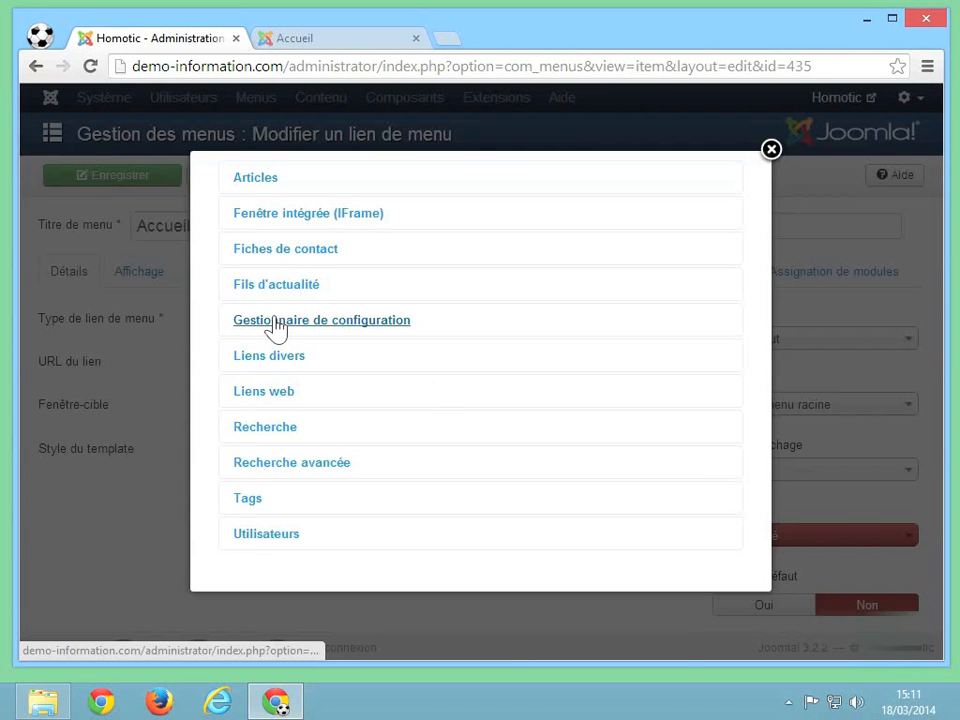
pyautogui.click(267, 190)
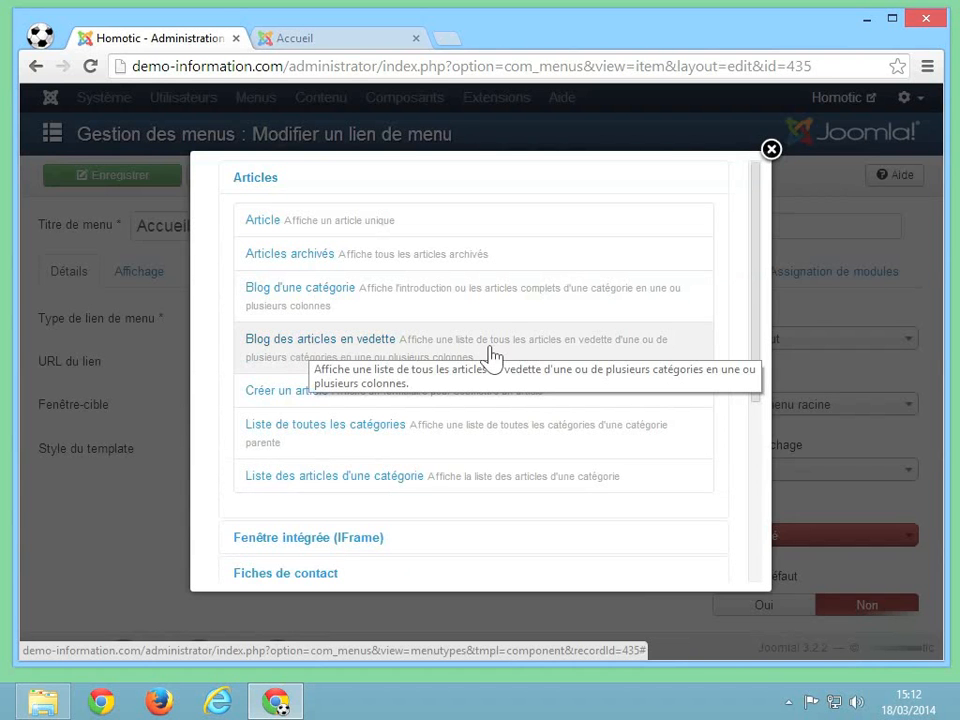
pyautogui.click(771, 149)
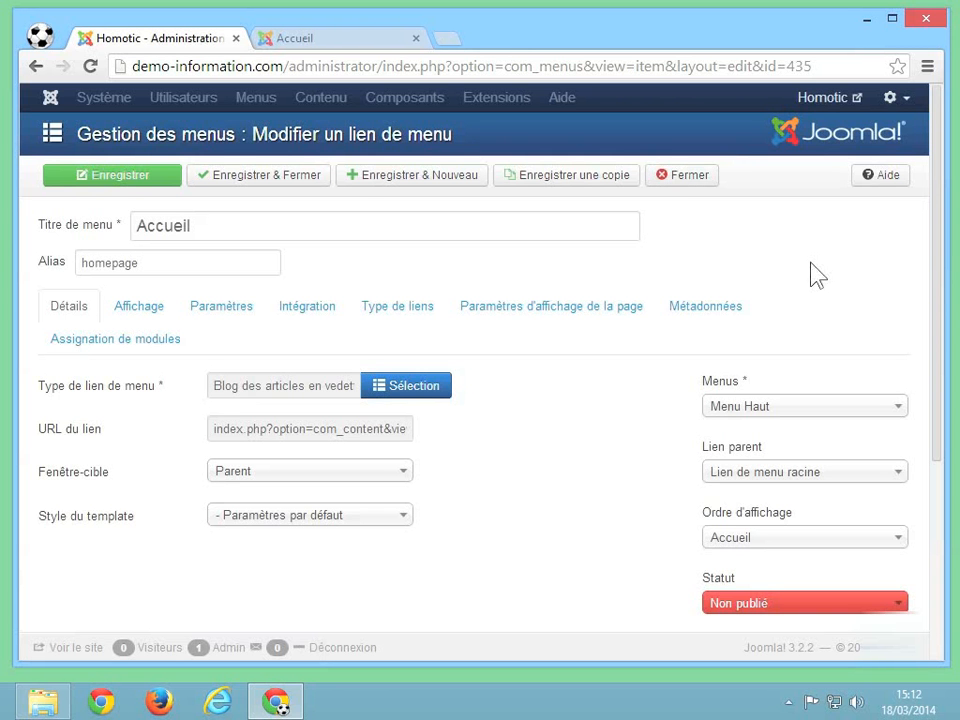
pyautogui.scroll(-3, 830, 300)
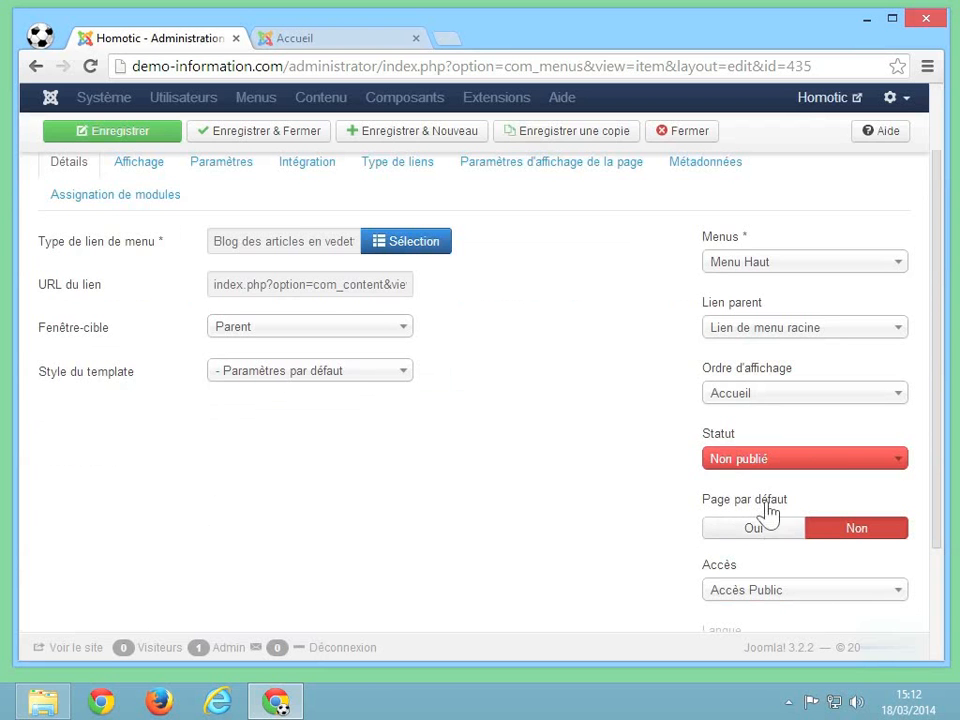
pyautogui.scroll(3, 713, 370)
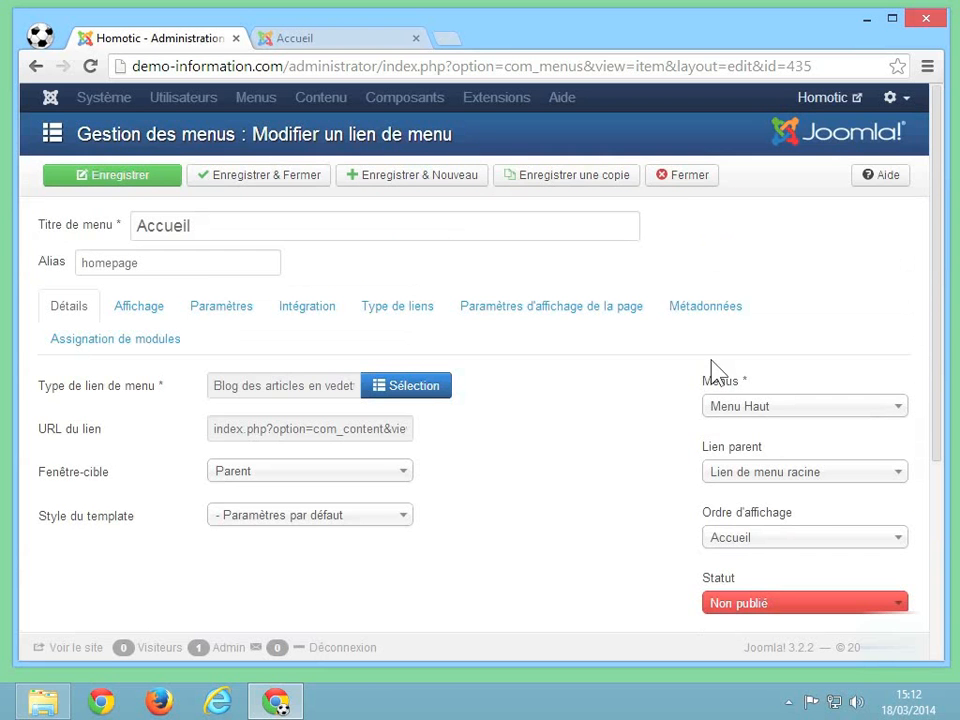
pyautogui.click(686, 182)
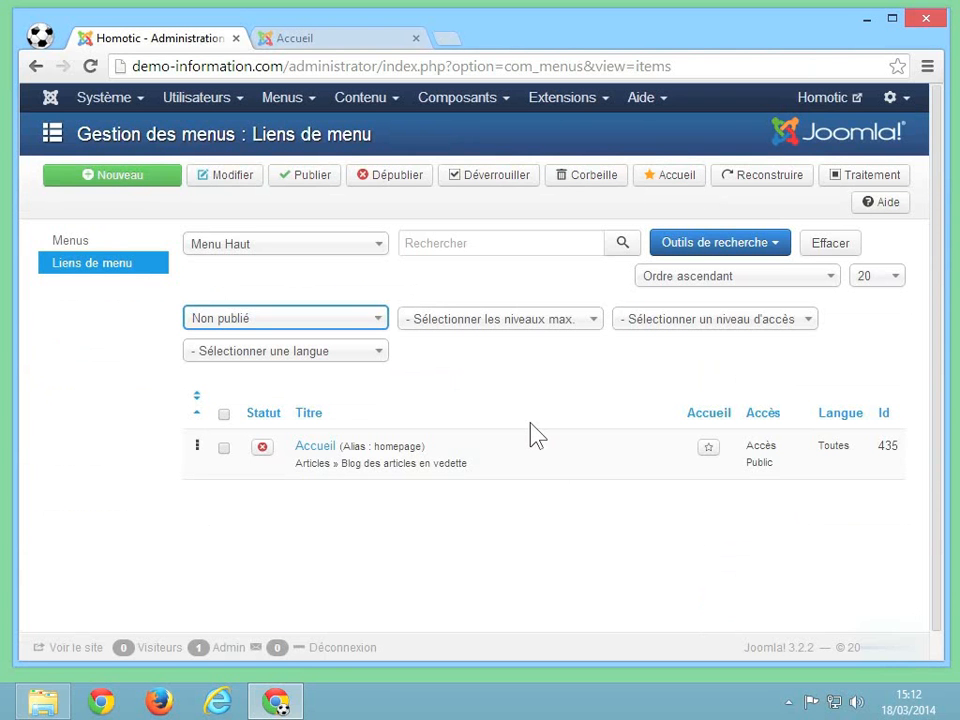
# - Mark the article Venir à notre rencontre as featured and display the list of featured articles
pyautogui.click(362, 99)
pyautogui.moveTo(370, 140)
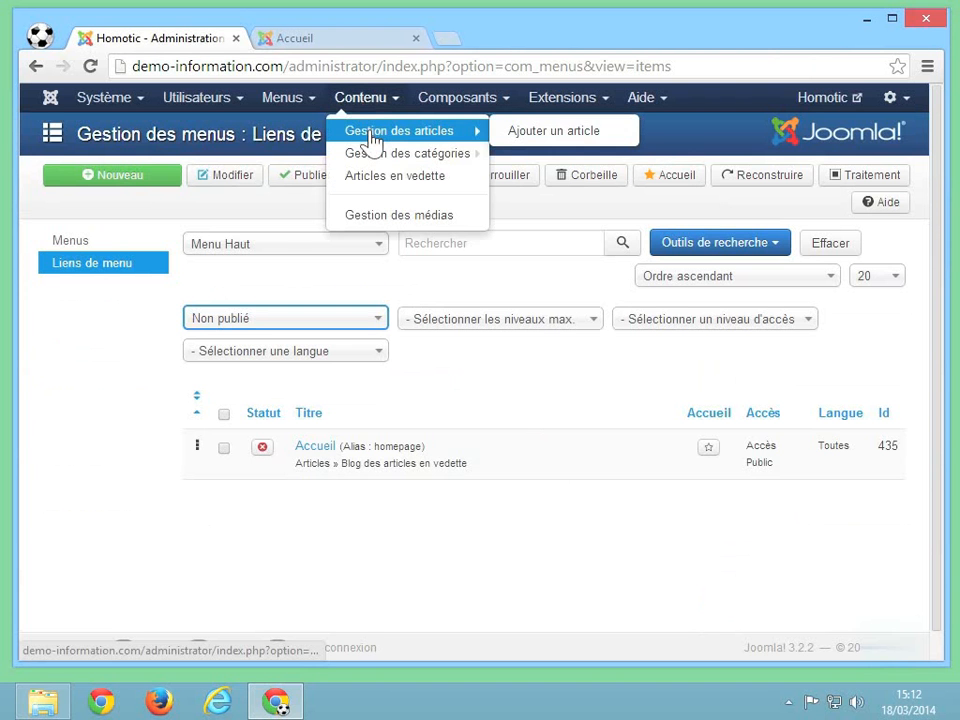
pyautogui.click(370, 140)
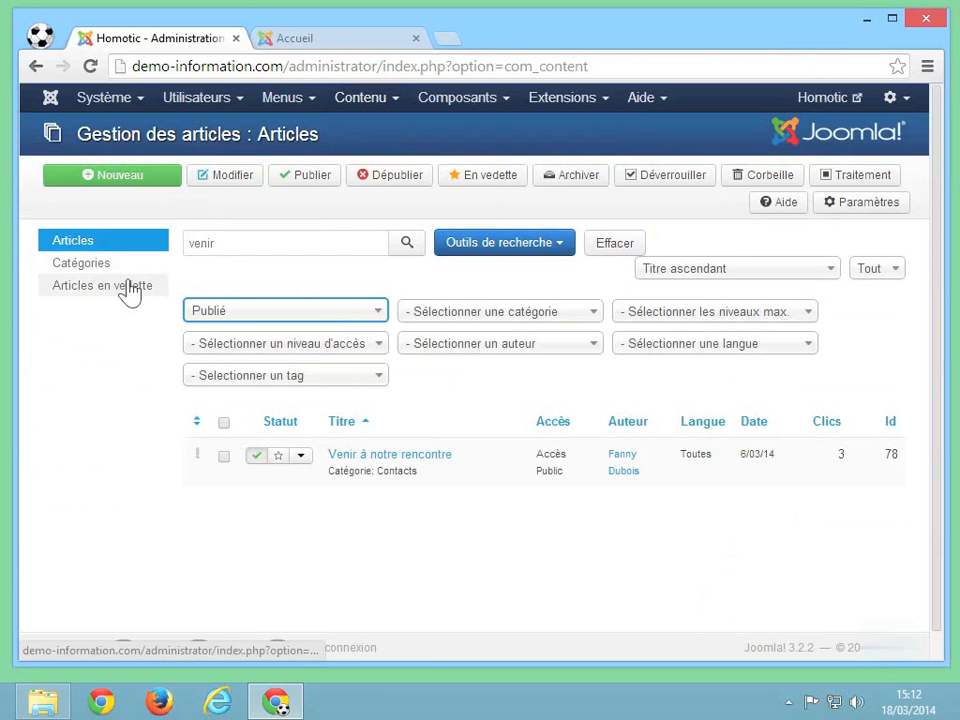
pyautogui.click(281, 459)
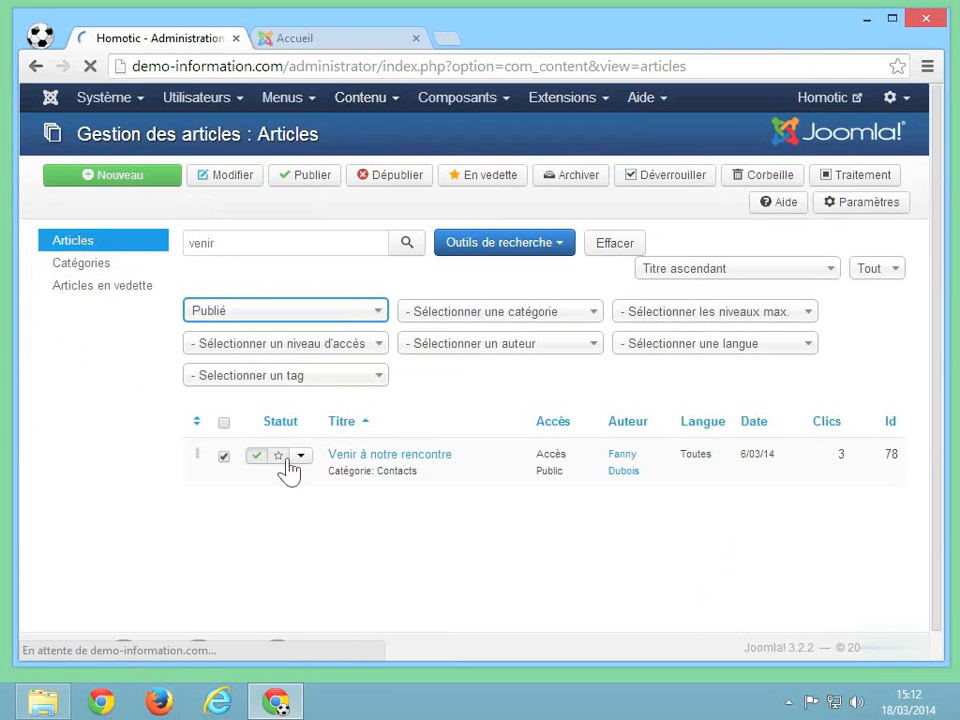
pyautogui.click(103, 288)
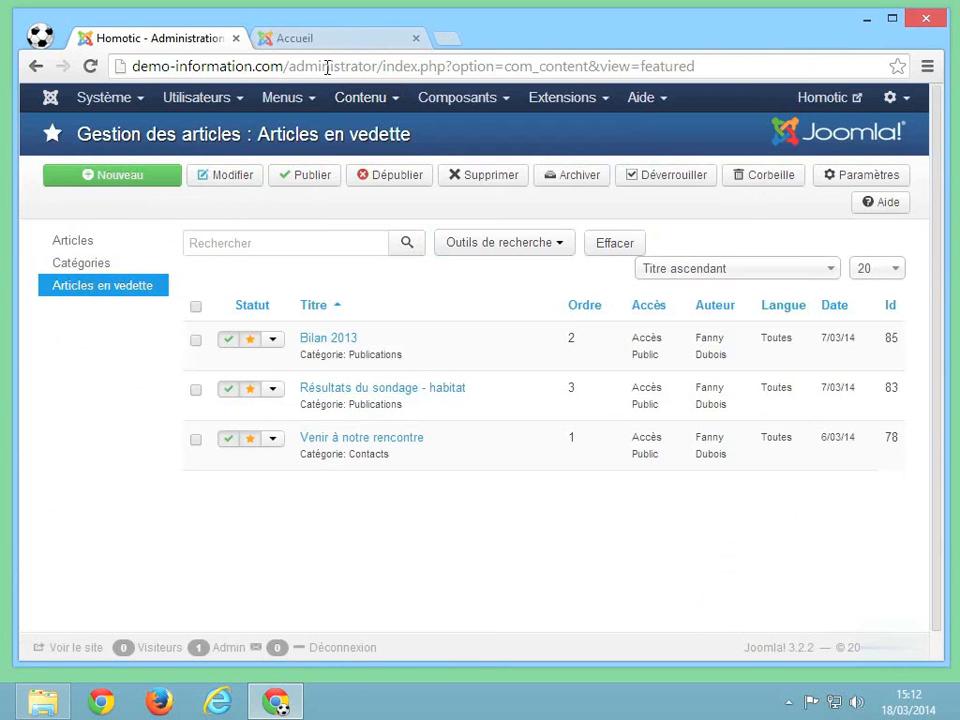
# - Switch to the public site and reopen its Accueil page to check the unpublished item
pyautogui.click(325, 45)
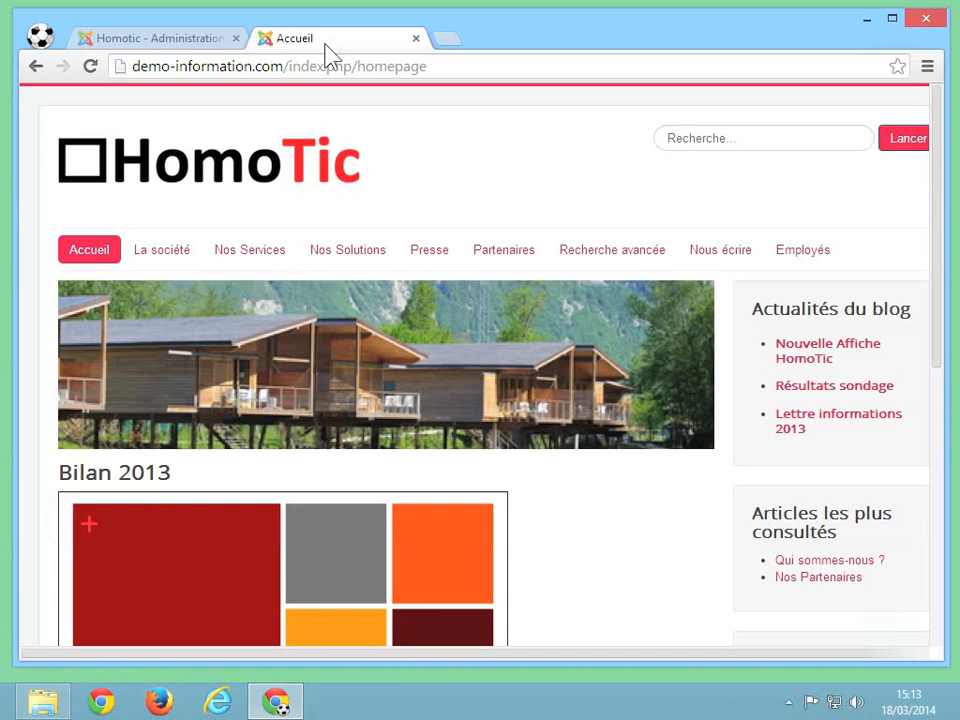
pyautogui.click(101, 258)
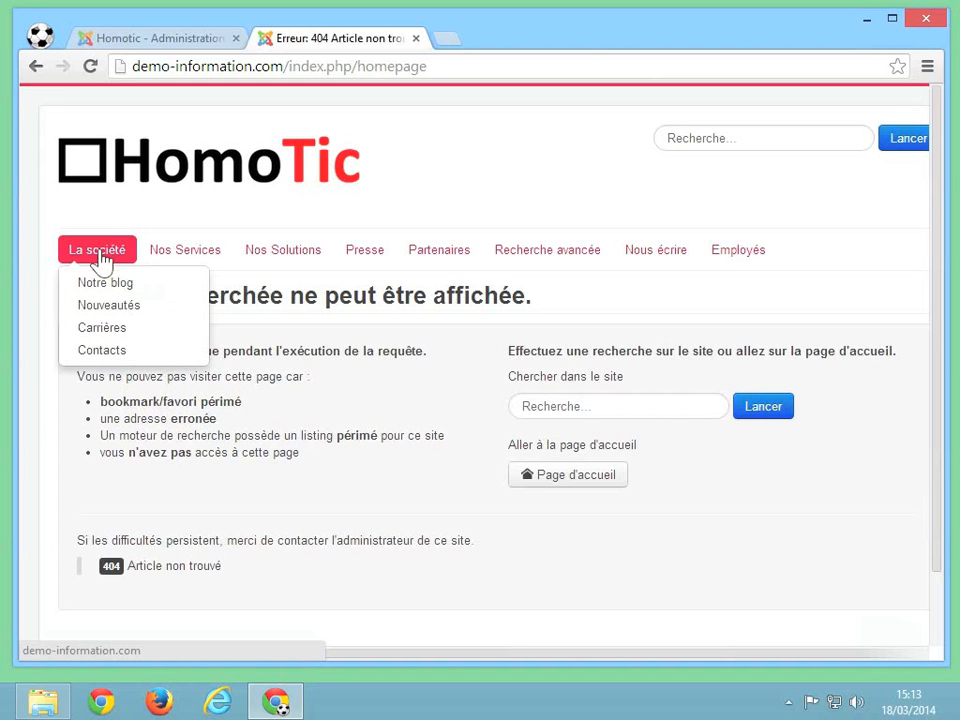
# - Return to the site administration and publish the unpublished Accueil item of Menu Haut
pyautogui.click(195, 44)
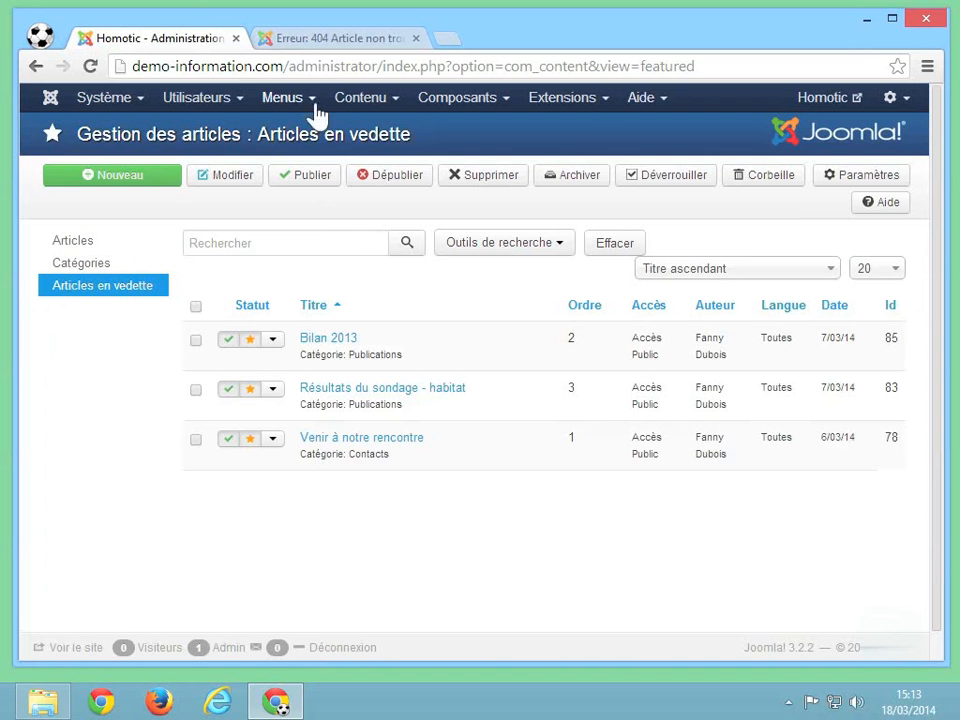
pyautogui.click(281, 104)
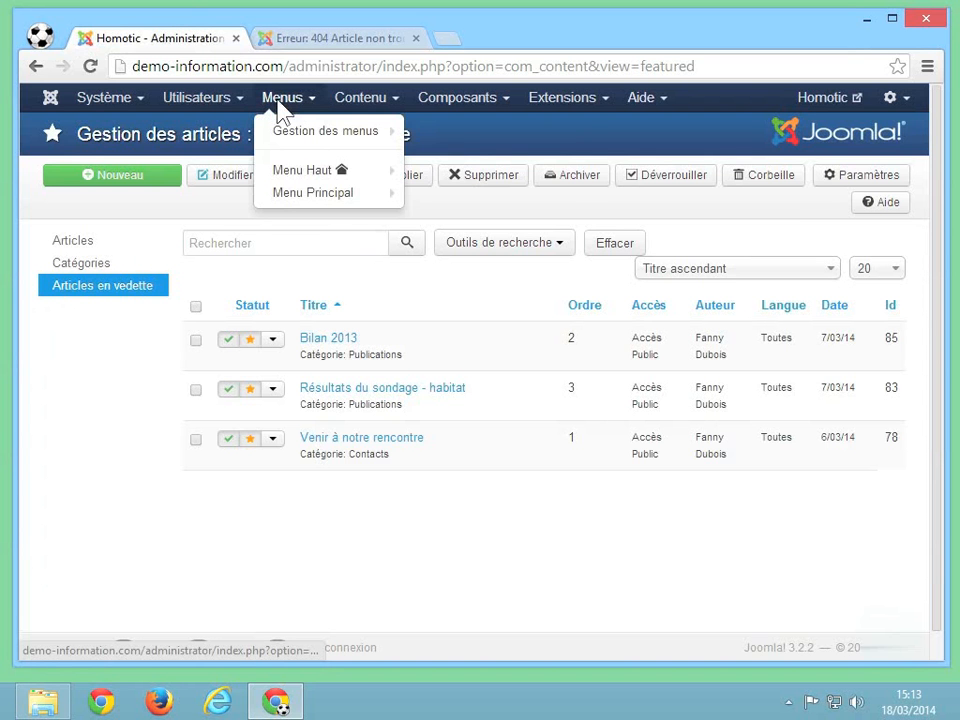
pyautogui.click(294, 174)
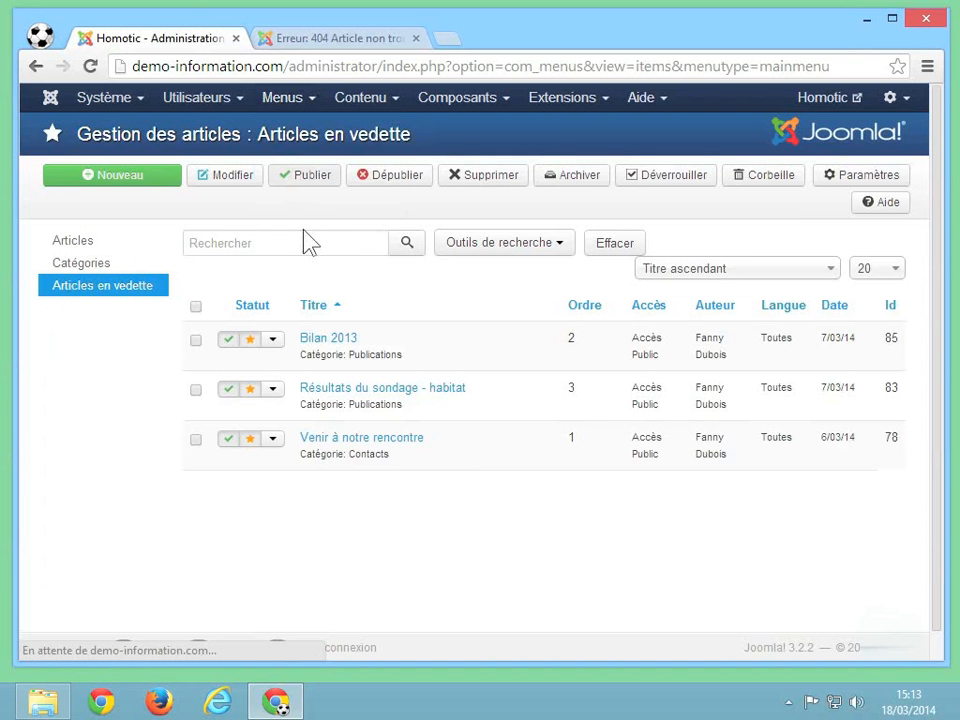
pyautogui.click(262, 449)
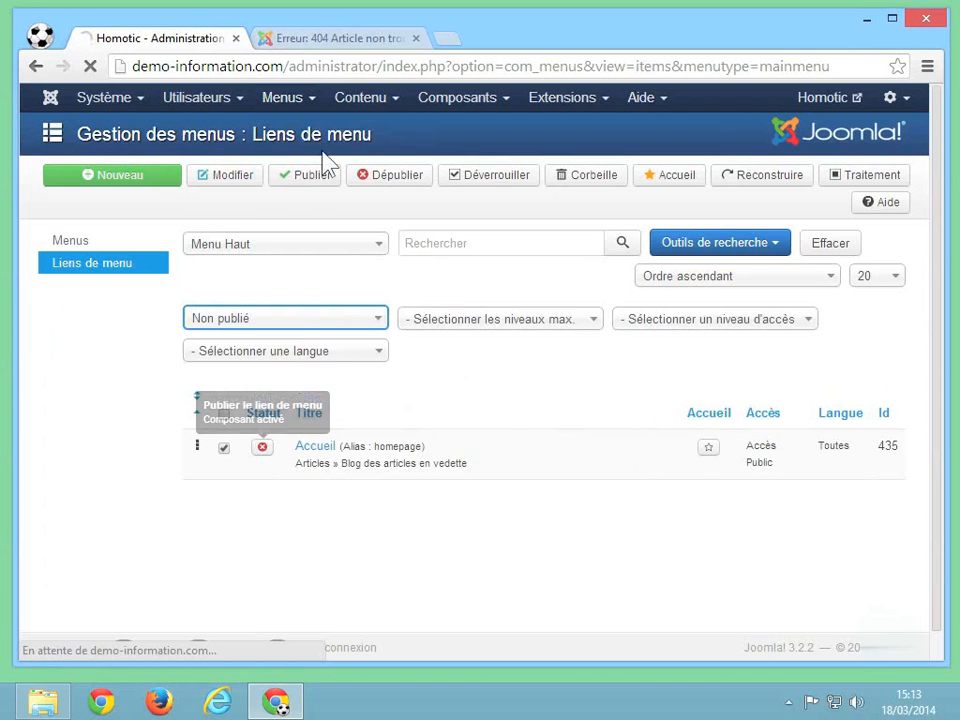
# - Reload the Accueil page on the public site and review its featured articles down to the footer
pyautogui.click(312, 40)
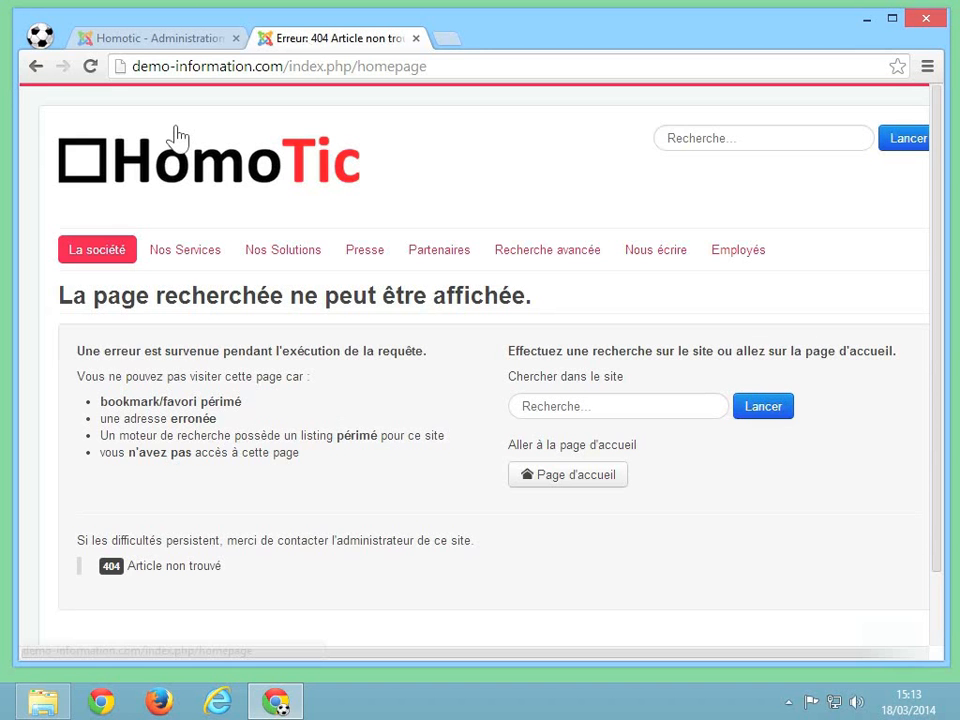
pyautogui.press('F5')
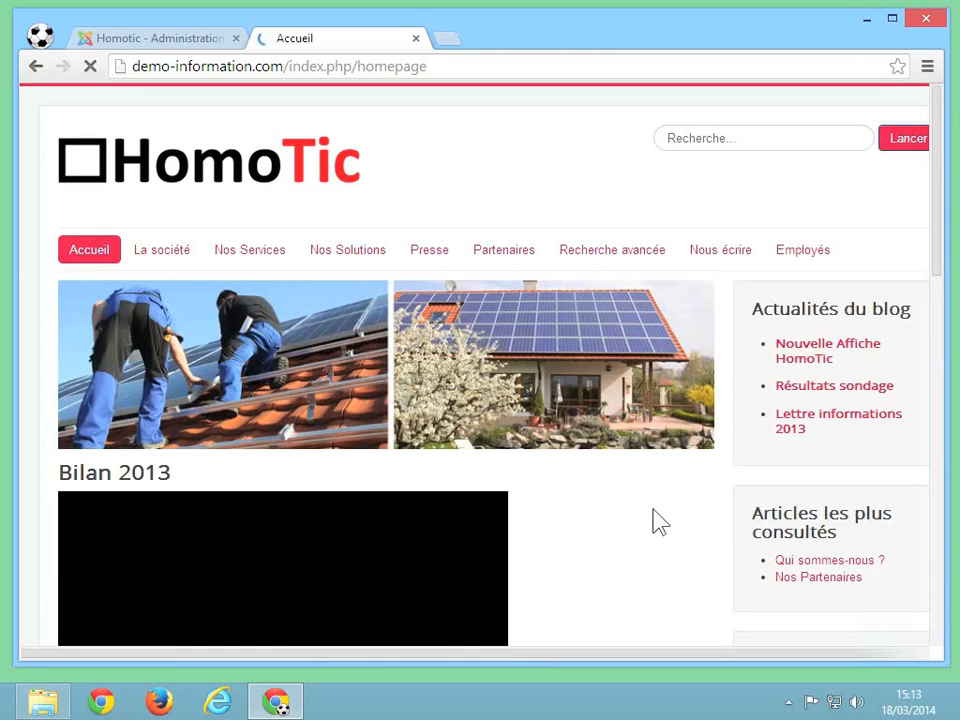
pyautogui.scroll(-8, 655, 517)
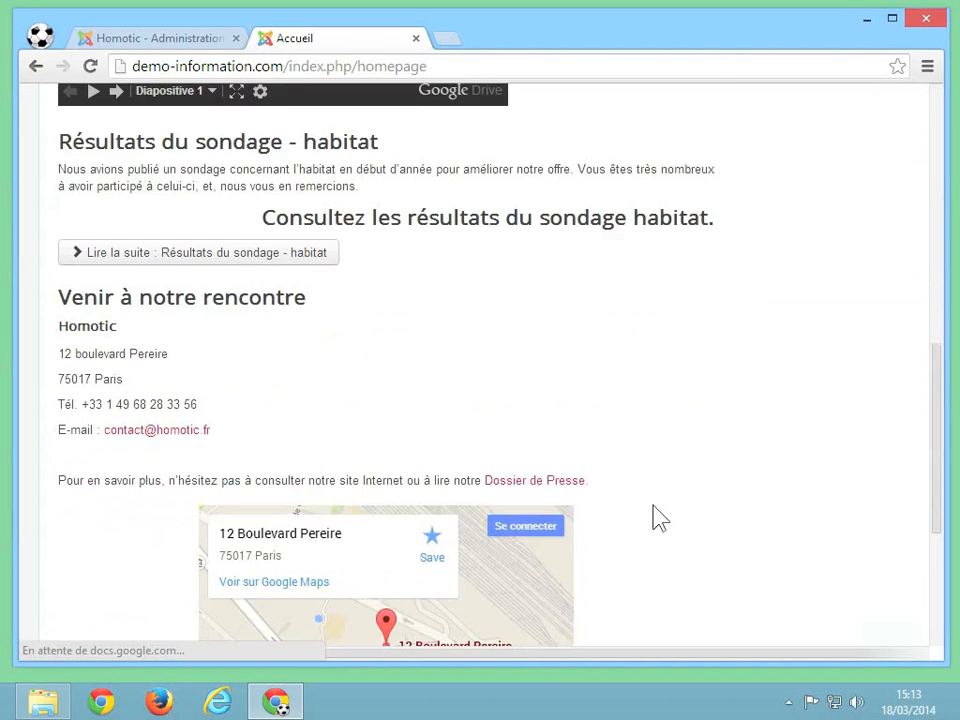
pyautogui.scroll(-1, 660, 517)
pyautogui.scroll(-3, 660, 518)
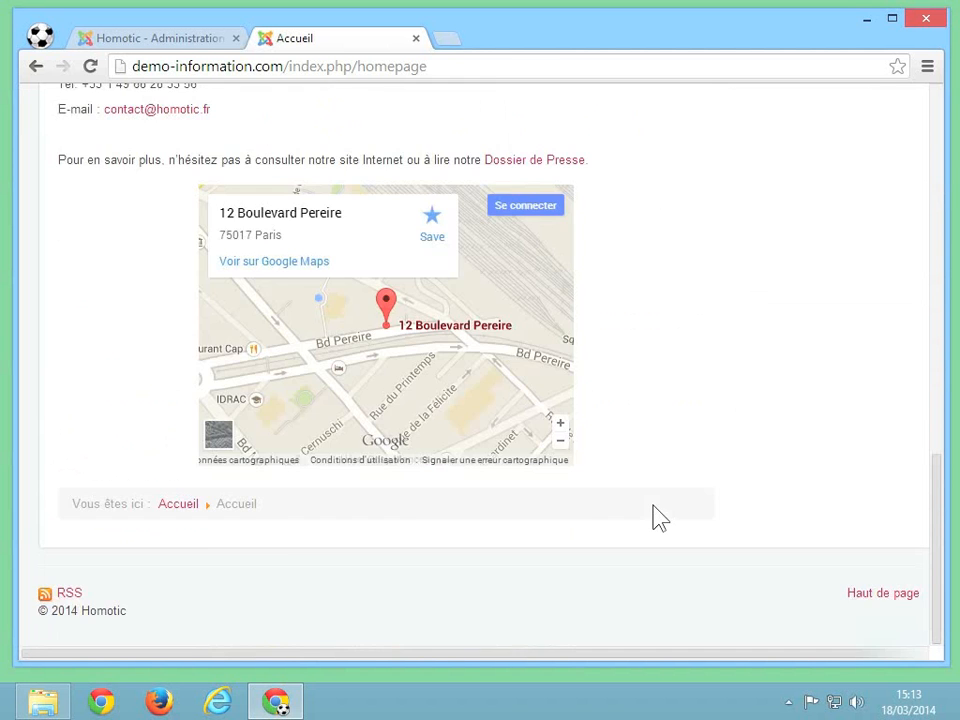
pyautogui.scroll(5, 660, 518)
pyautogui.scroll(5, 656, 516)
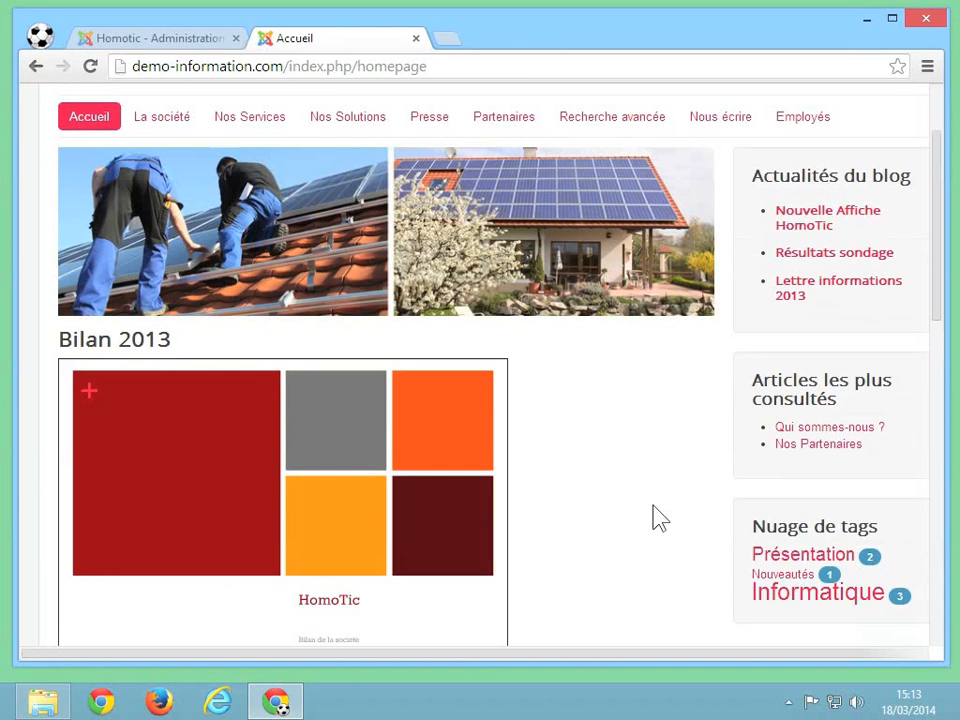
# - Go back to the site administration and open the list of featured articles
pyautogui.click(160, 38)
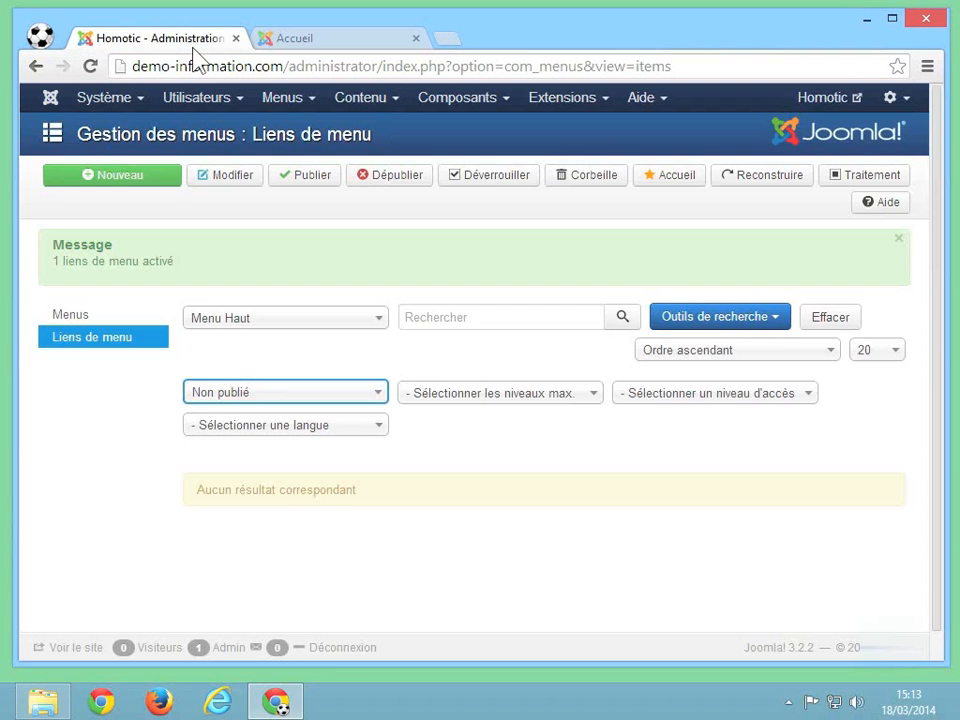
pyautogui.click(378, 104)
pyautogui.click(392, 180)
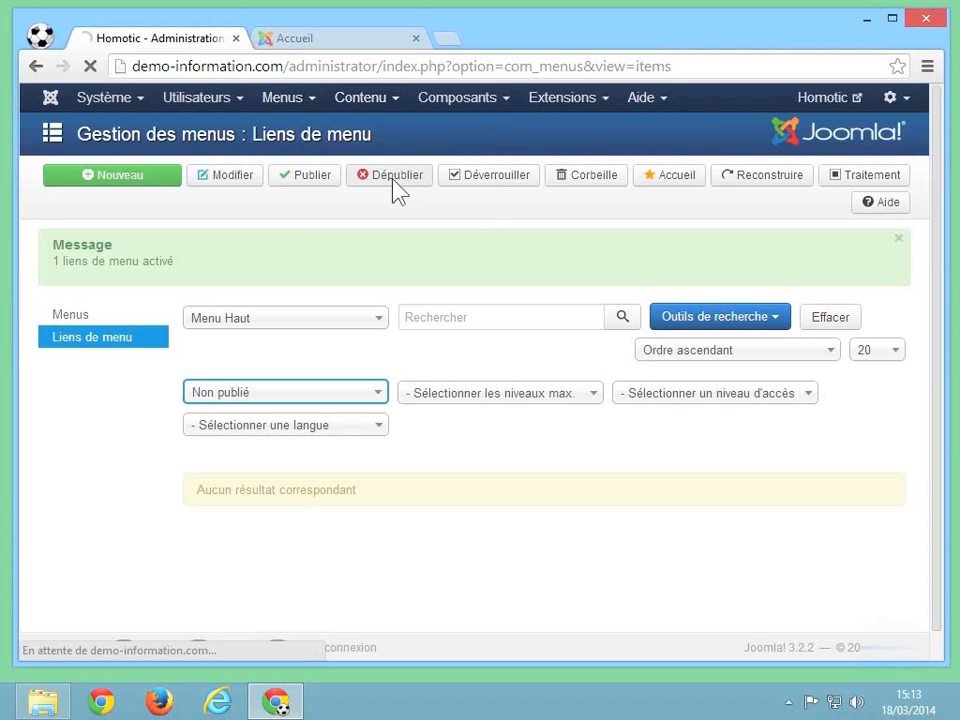